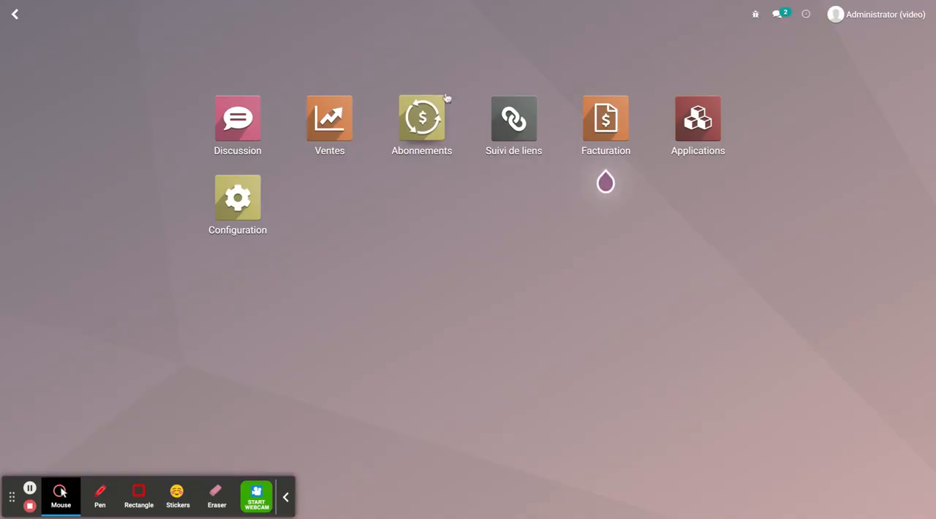
# - View the list of subscription templates in Abonnements and the blank form for a new template
pyautogui.click(422, 119)
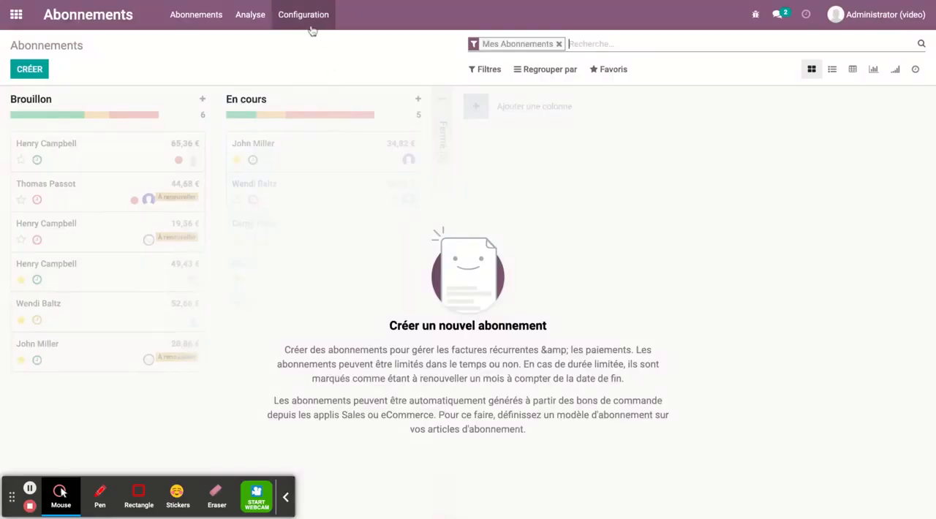
pyautogui.click(309, 16)
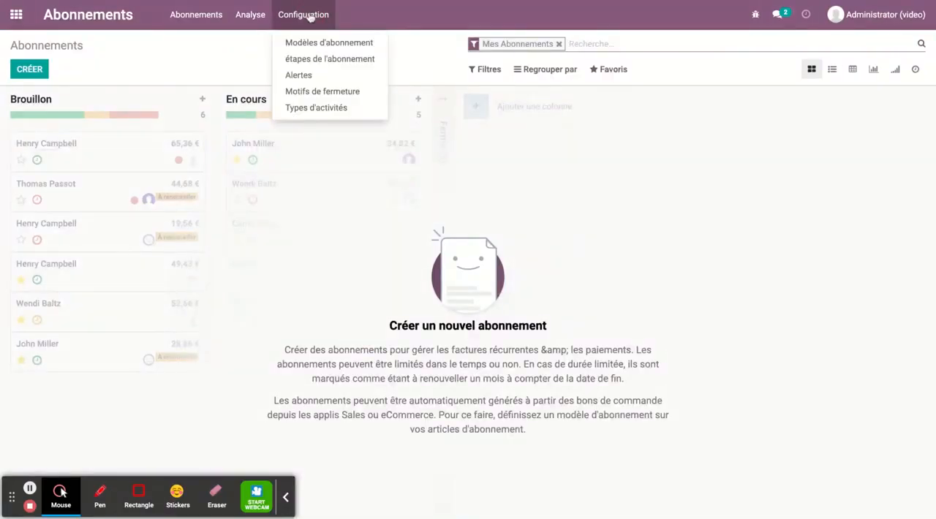
pyautogui.click(309, 42)
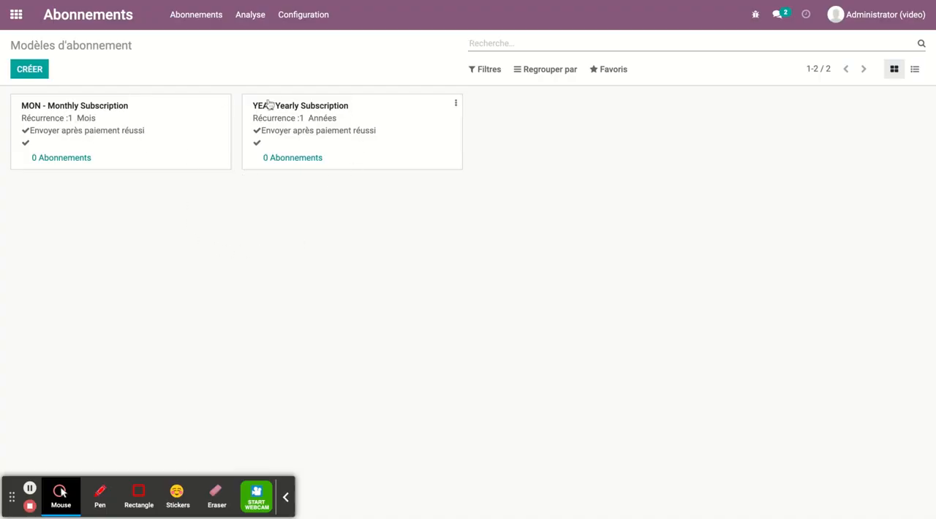
pyautogui.click(31, 72)
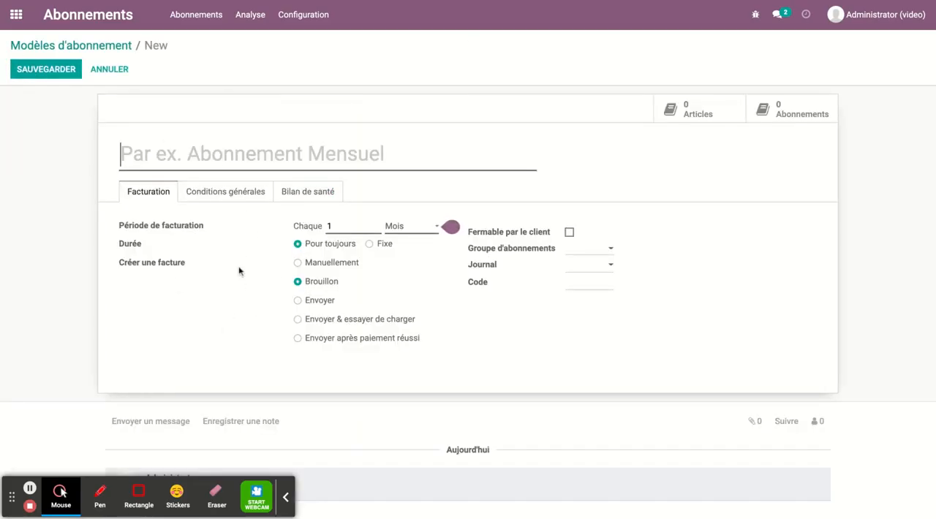
pyautogui.click(100, 49)
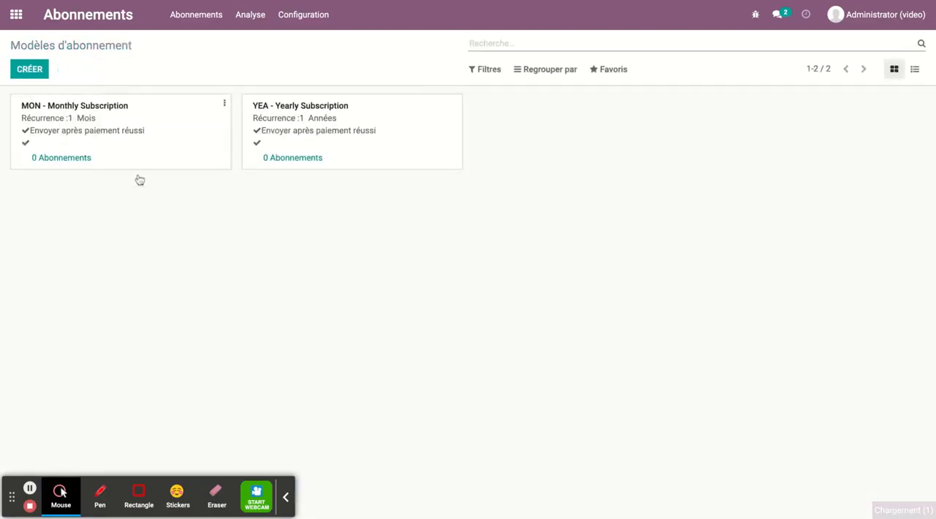
# - Try setting the duration of the Monthly Subscription template to Fixe
pyautogui.click(134, 124)
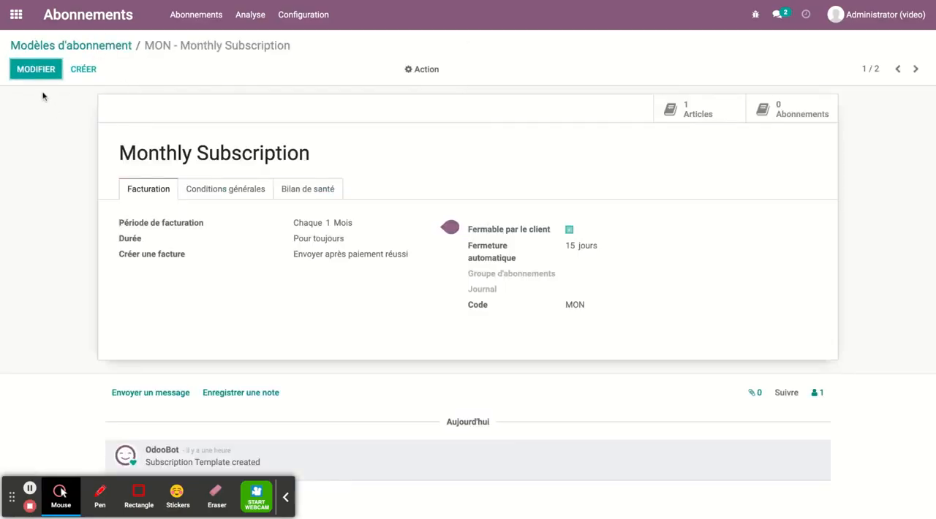
pyautogui.click(36, 70)
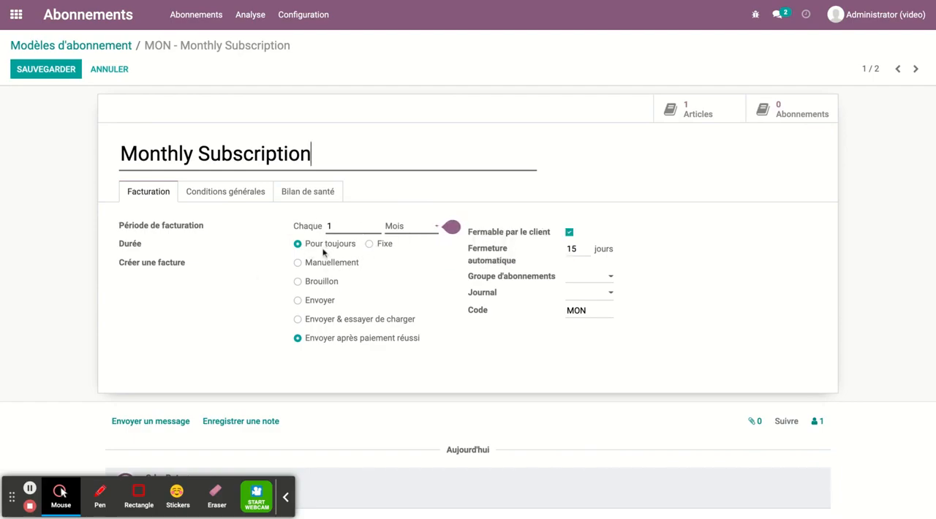
pyautogui.click(370, 244)
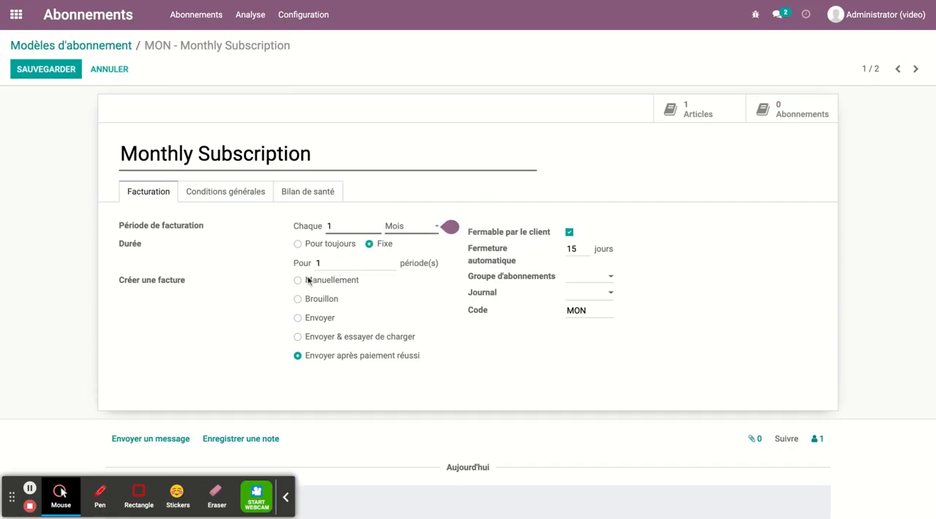
pyautogui.moveTo(317, 263); pyautogui.dragTo(332, 265)
pyautogui.click(87, 50)
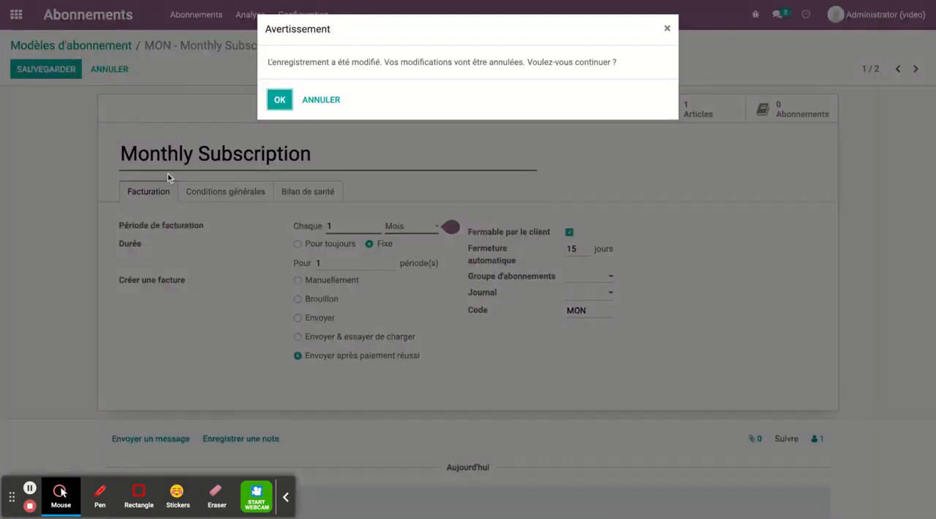
pyautogui.click(320, 100)
# - Discard the unsaved template changes and view the subscription product Nettoyer les bureaux
pyautogui.click(196, 16)
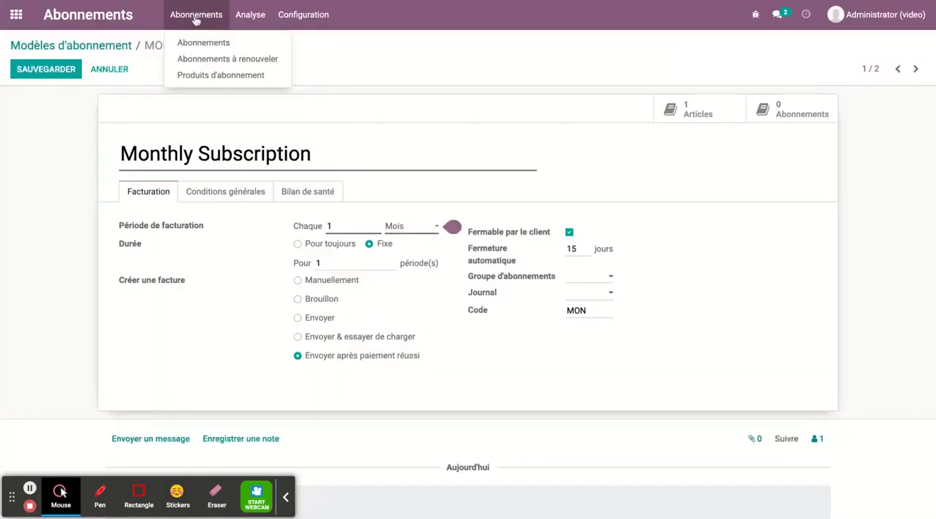
pyautogui.click(202, 80)
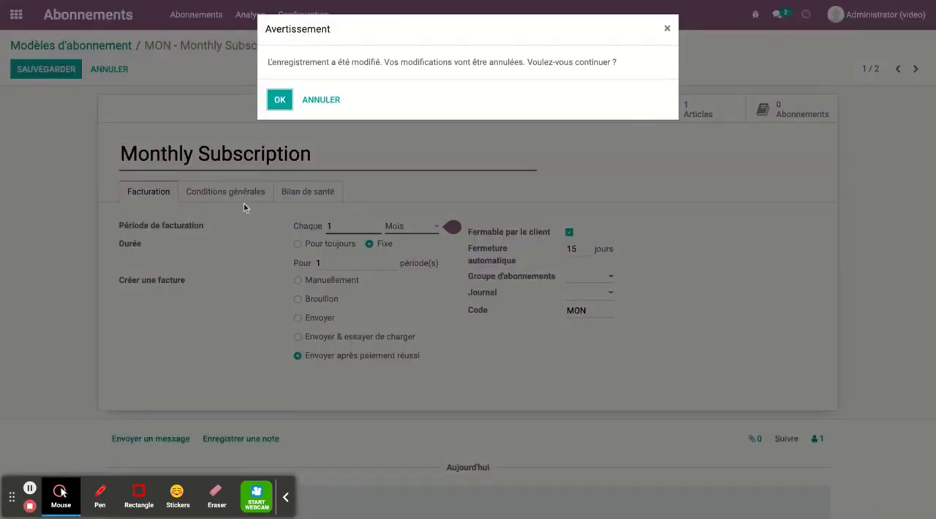
pyautogui.click(280, 102)
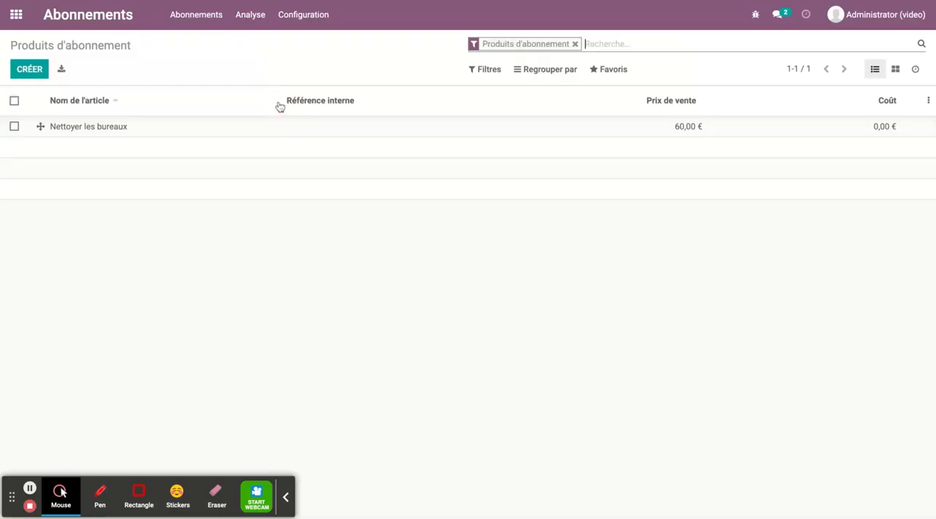
pyautogui.click(108, 129)
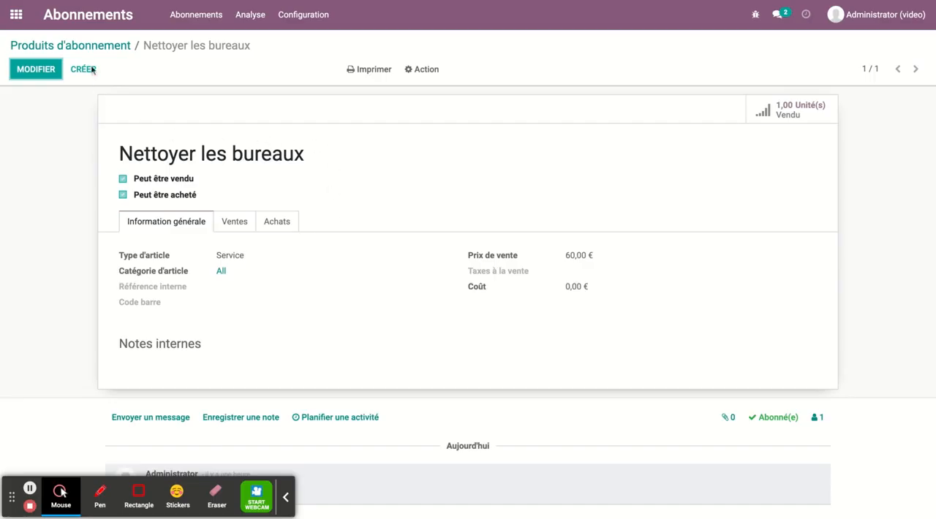
# - Start a new quotation in Ventes for the client My Company
pyautogui.click(16, 14)
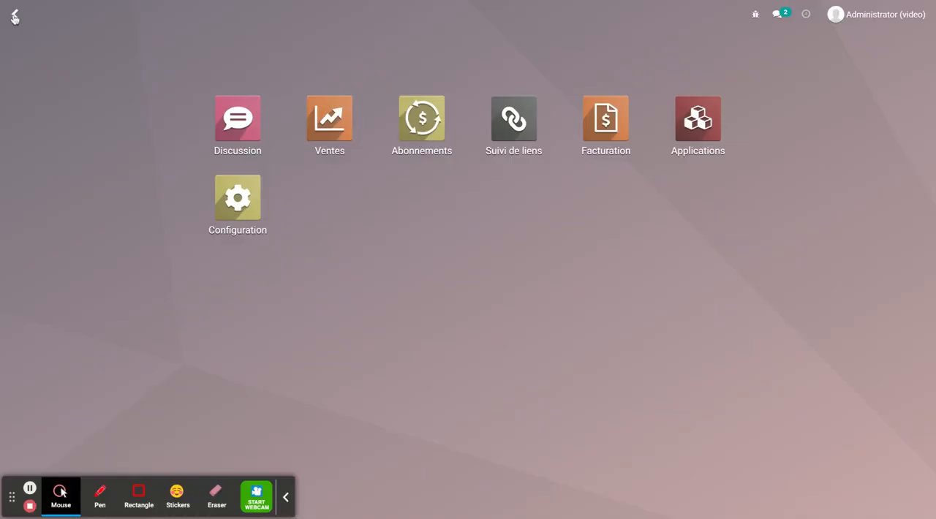
pyautogui.click(348, 126)
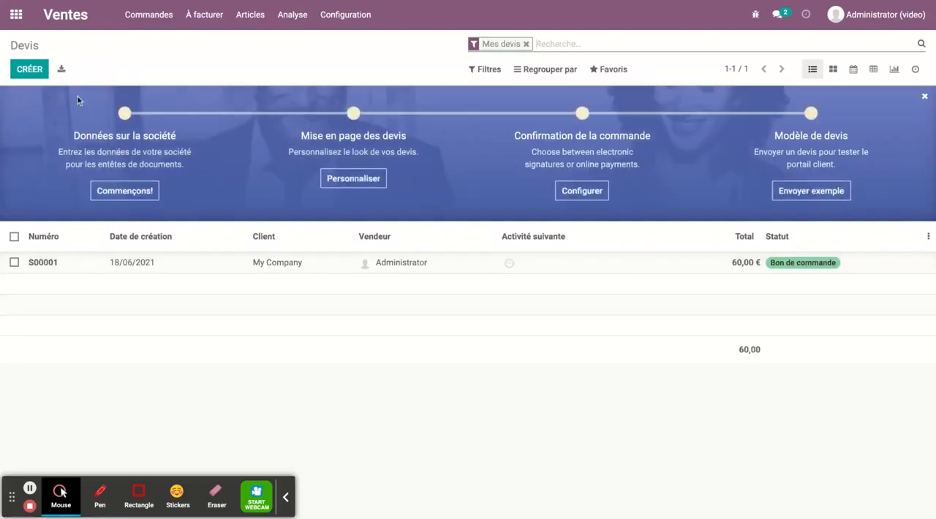
pyautogui.click(28, 70)
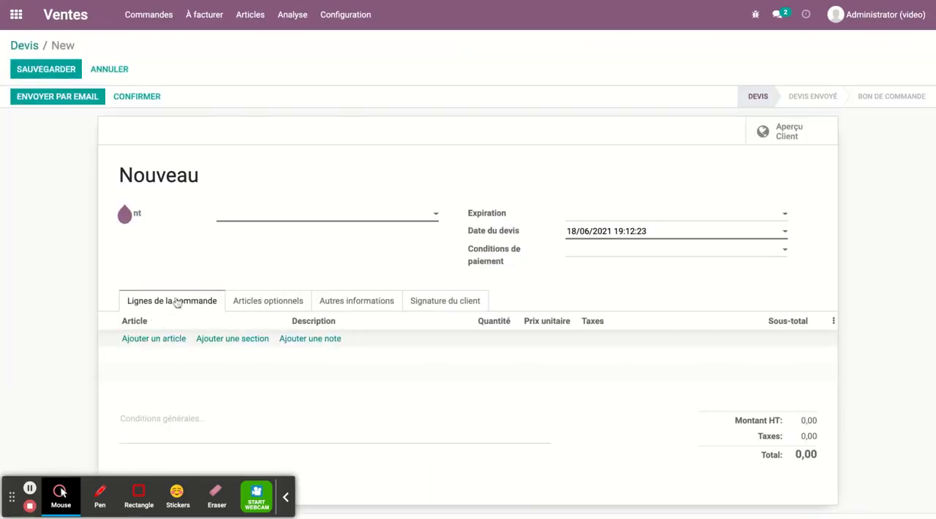
pyautogui.click(300, 217)
pyautogui.click(249, 253)
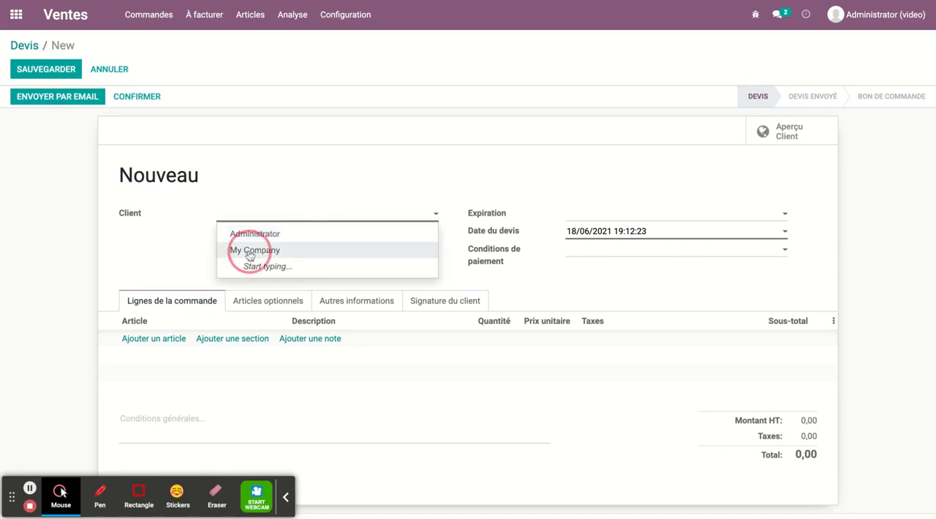
# - Add the article Nettoyer les bureaux to the quotation's order lines and save the quotation
pyautogui.click(161, 340)
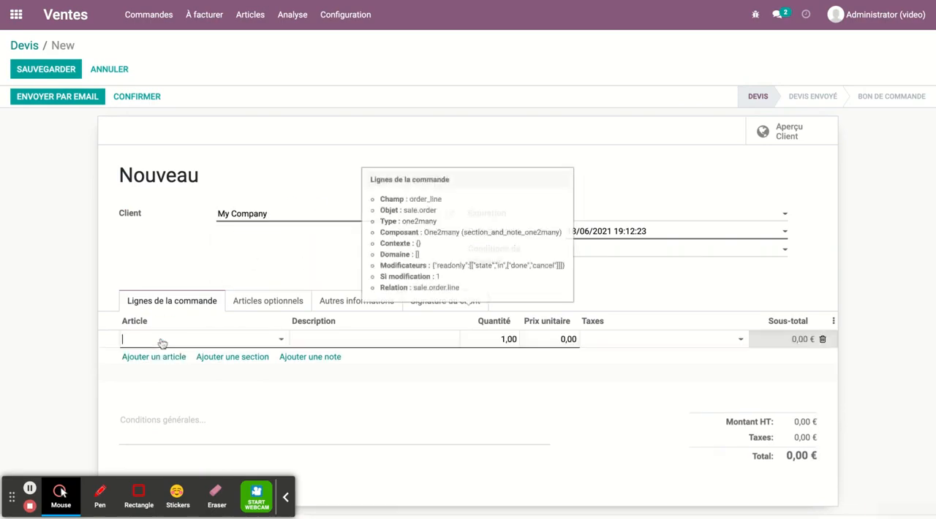
pyautogui.click(162, 340)
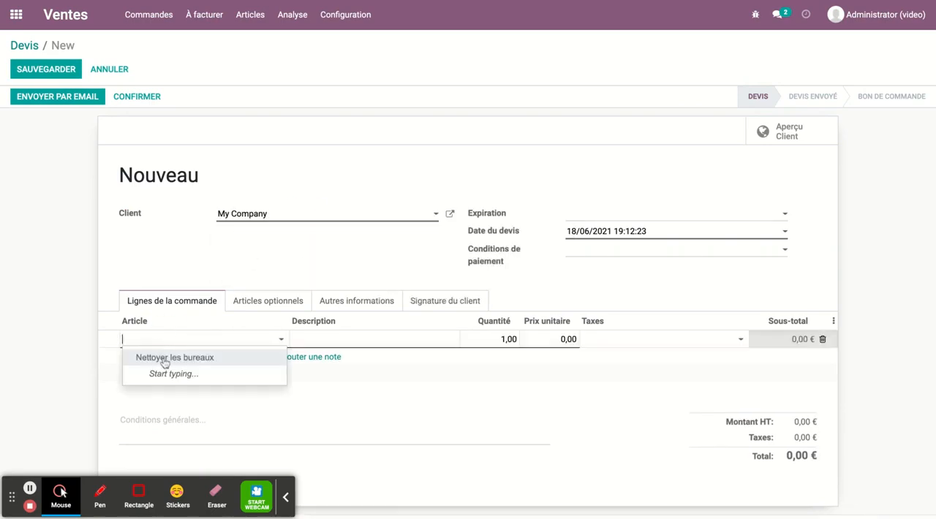
pyautogui.click(164, 358)
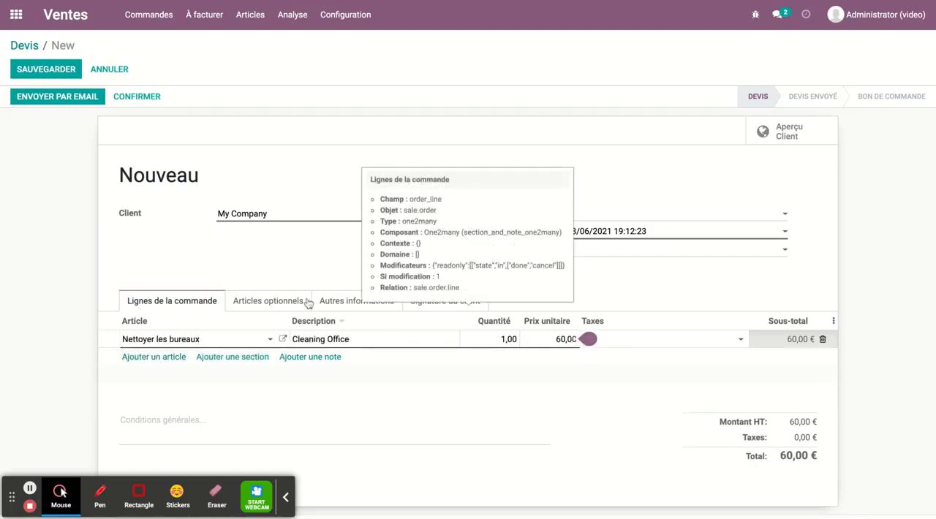
pyautogui.click(41, 68)
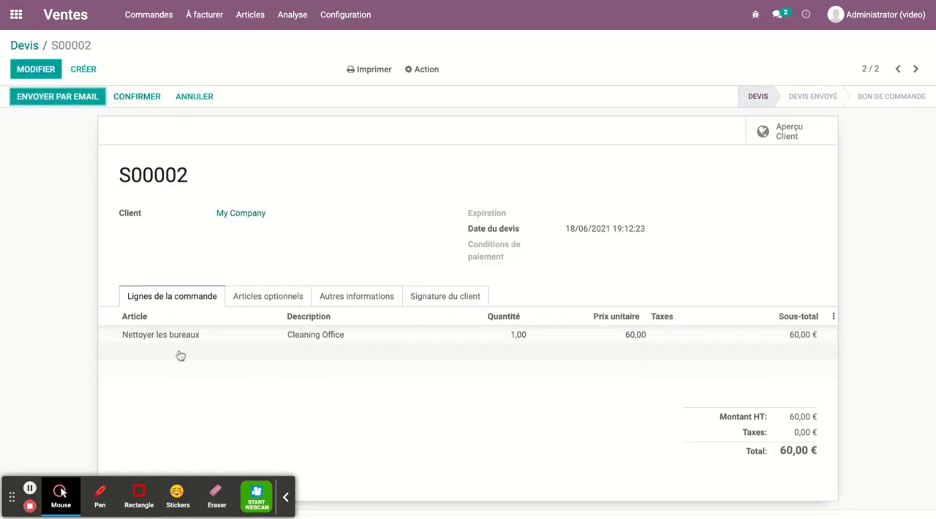
# - Check the sales settings of the subscription product Nettoyer les bureaux in Abonnements, including its subscription template
pyautogui.click(16, 15)
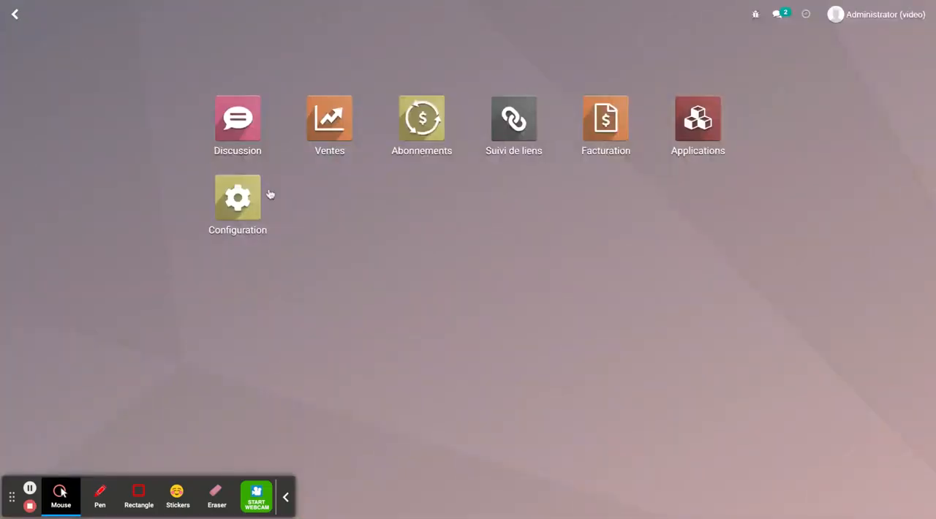
pyautogui.click(322, 123)
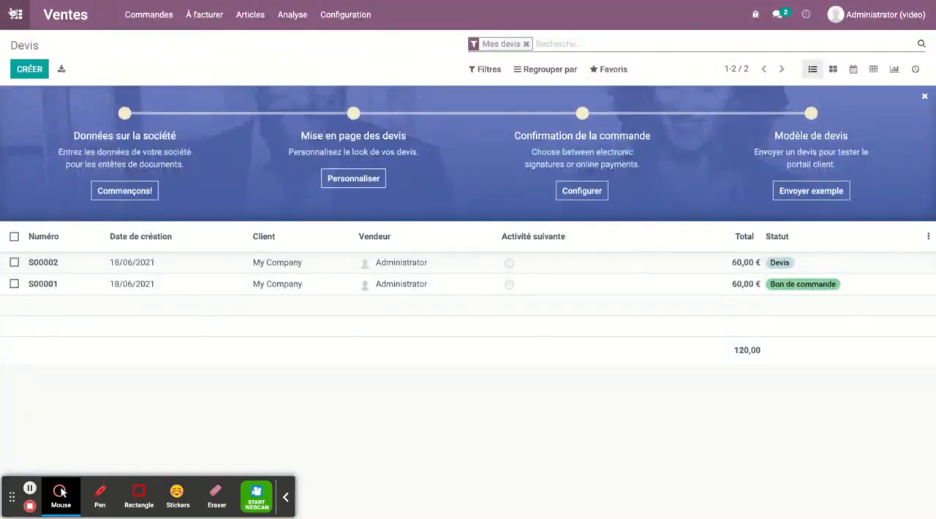
pyautogui.click(14, 13)
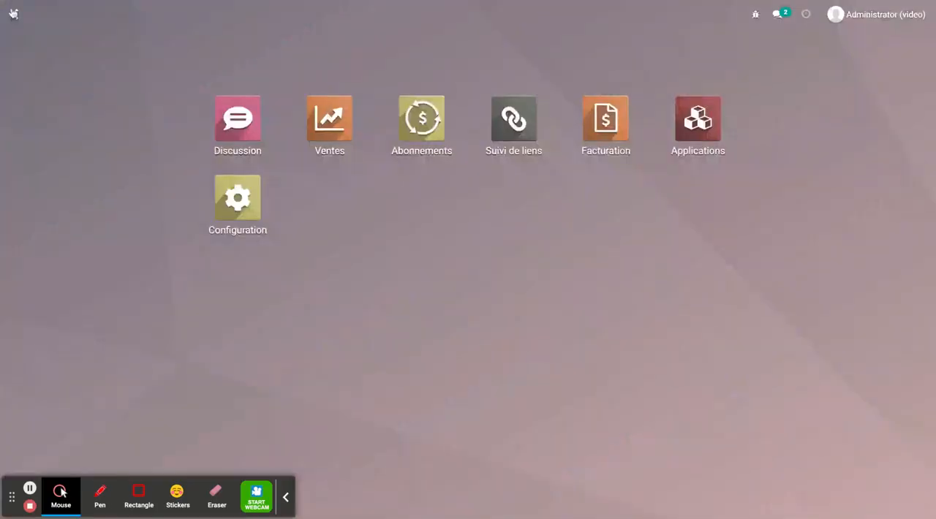
pyautogui.click(402, 121)
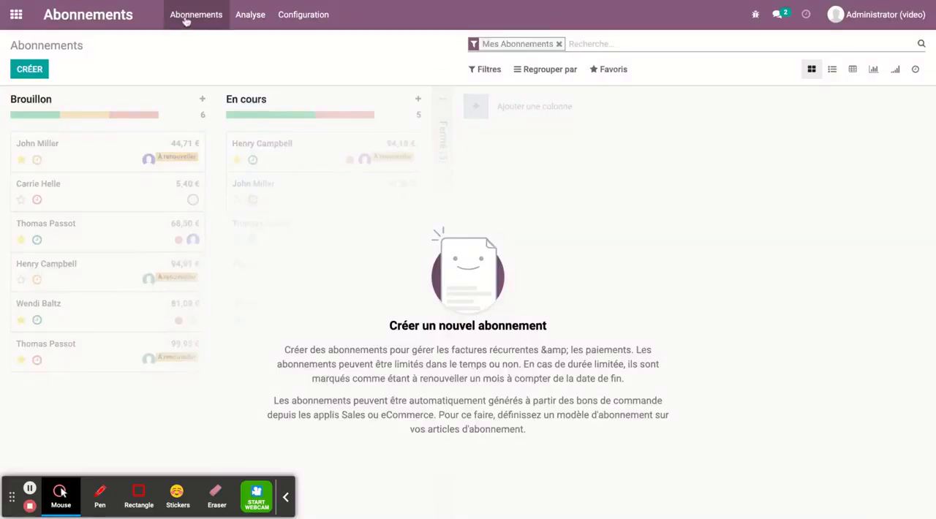
pyautogui.click(186, 20)
pyautogui.click(216, 76)
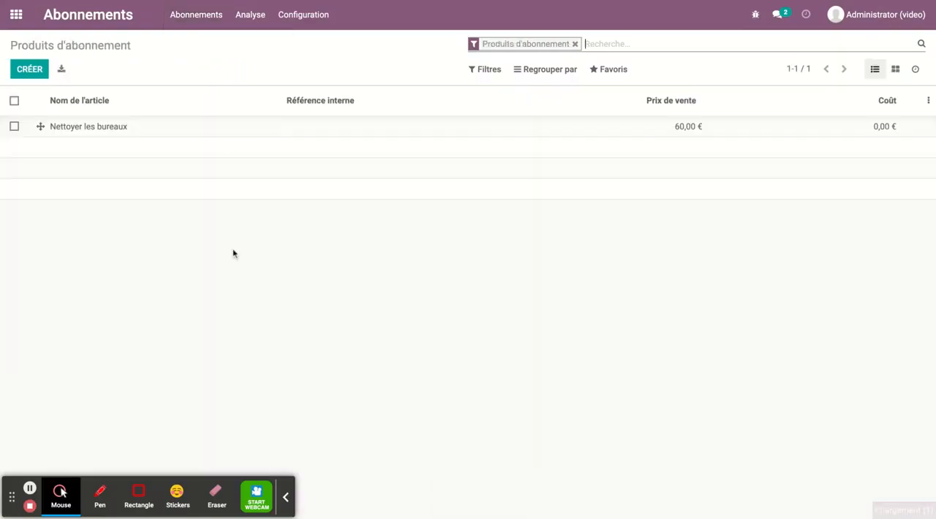
pyautogui.click(100, 126)
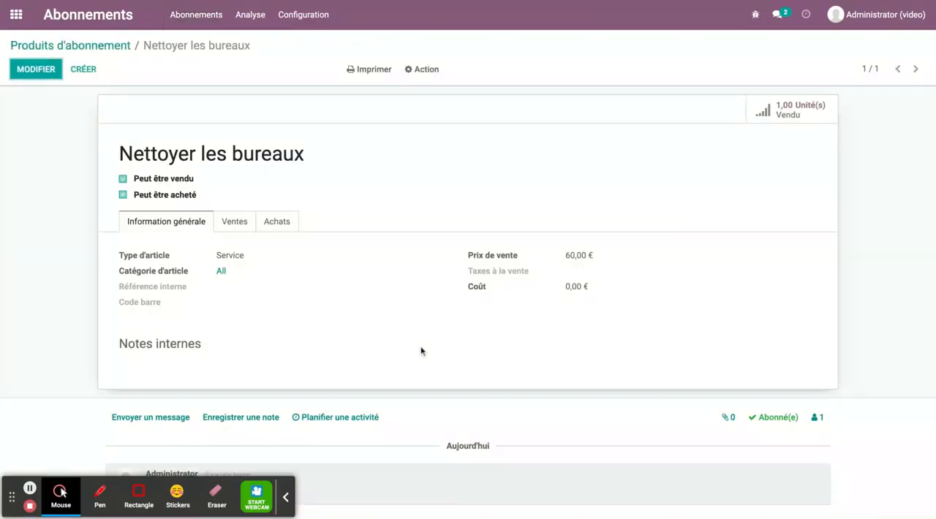
pyautogui.click(228, 225)
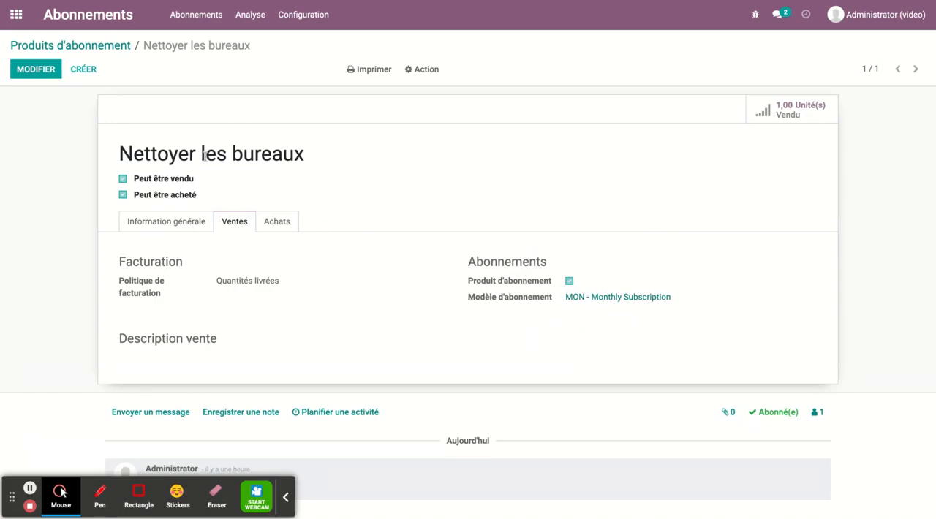
# - Reopen quotation S00002 in Ventes and confirm it as a sales order
pyautogui.click(15, 14)
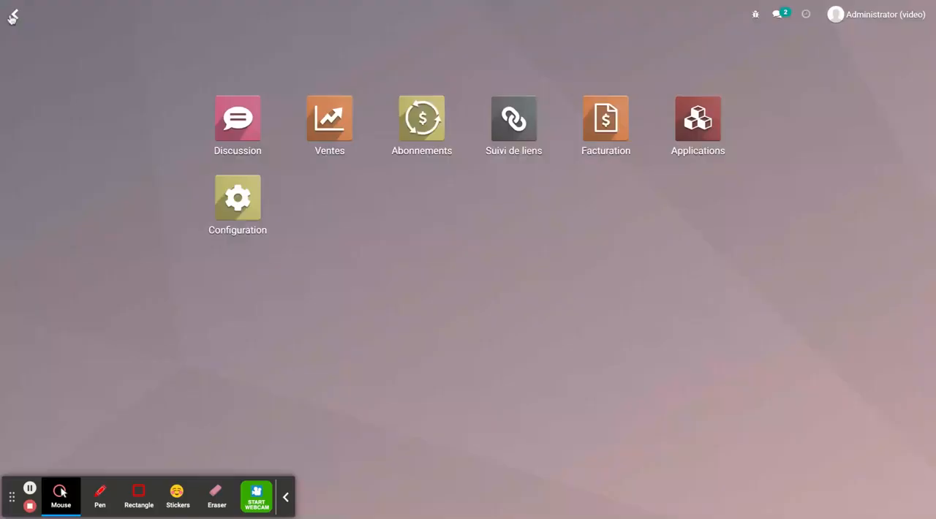
pyautogui.click(325, 132)
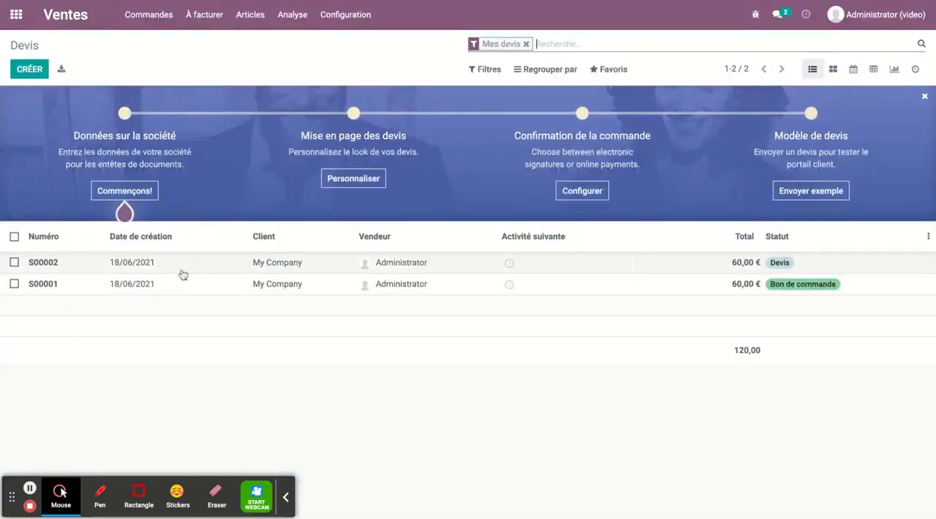
pyautogui.click(182, 270)
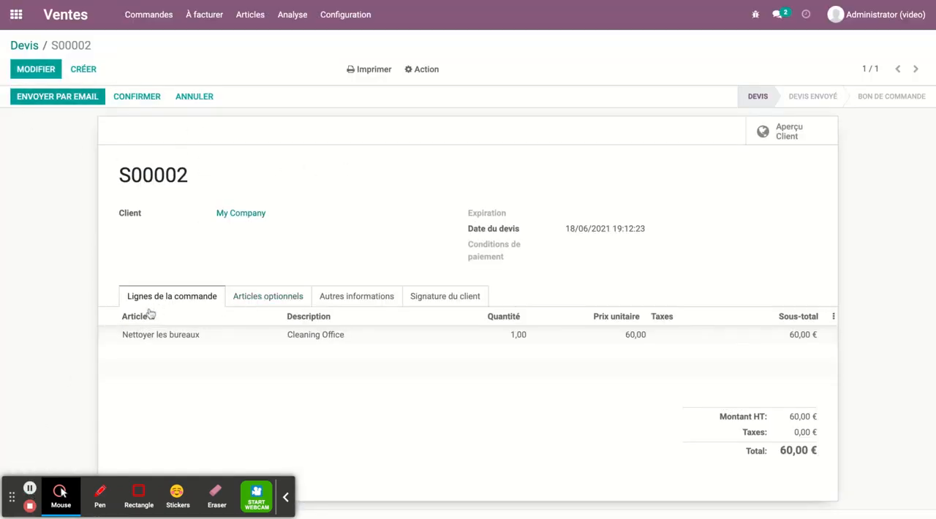
pyautogui.click(136, 96)
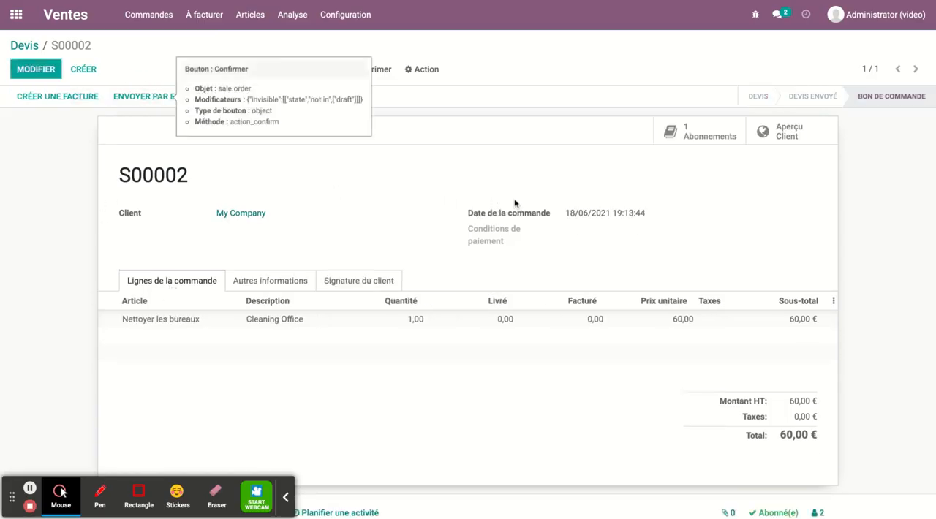
# - Open the subscription generated by order S00002 and look at its upsell form with an empty article line, leaving without creating a quotation
pyautogui.click(688, 136)
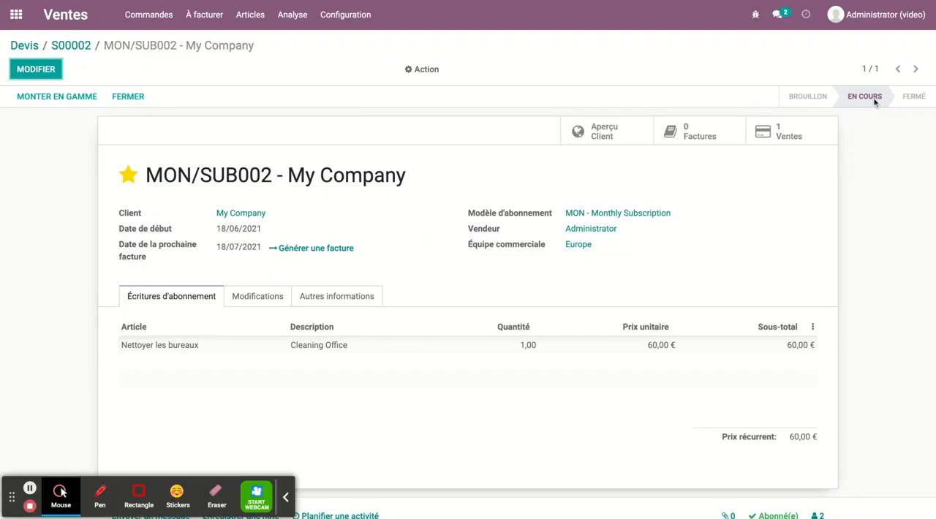
pyautogui.click(59, 97)
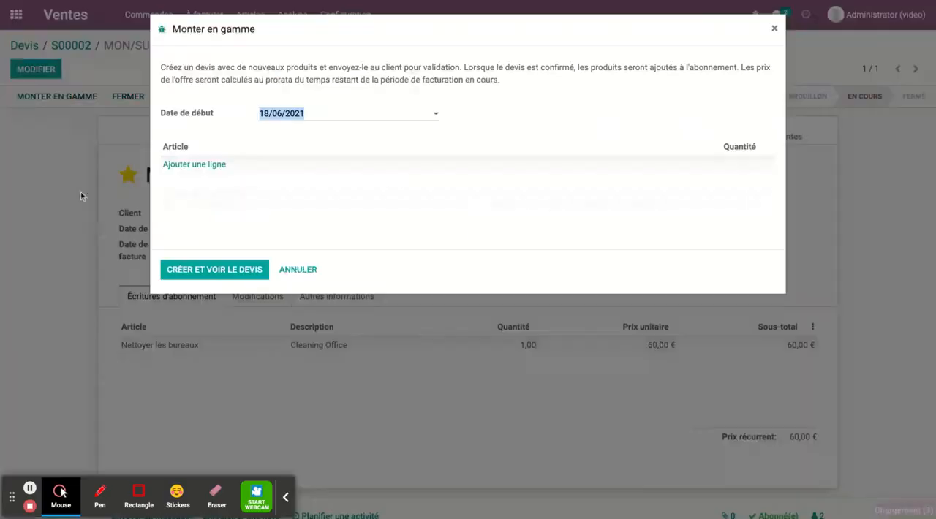
pyautogui.click(197, 164)
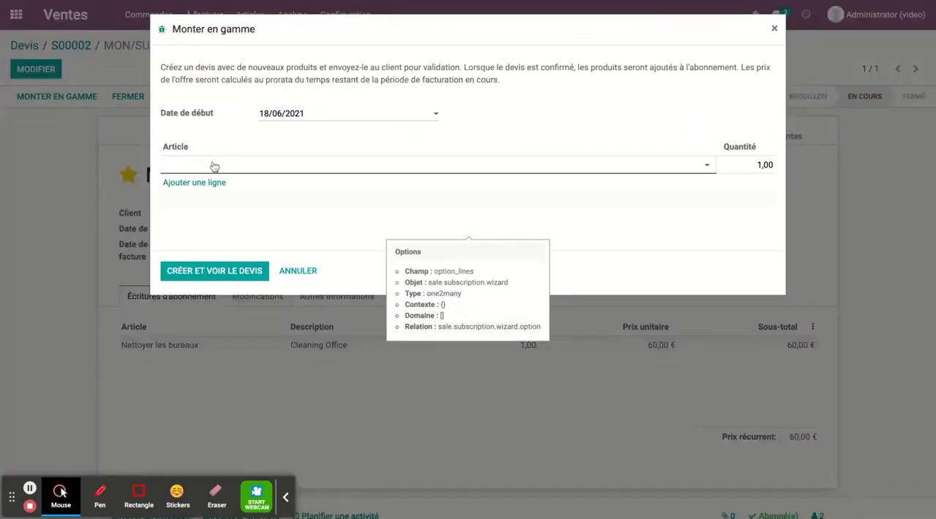
pyautogui.click(303, 274)
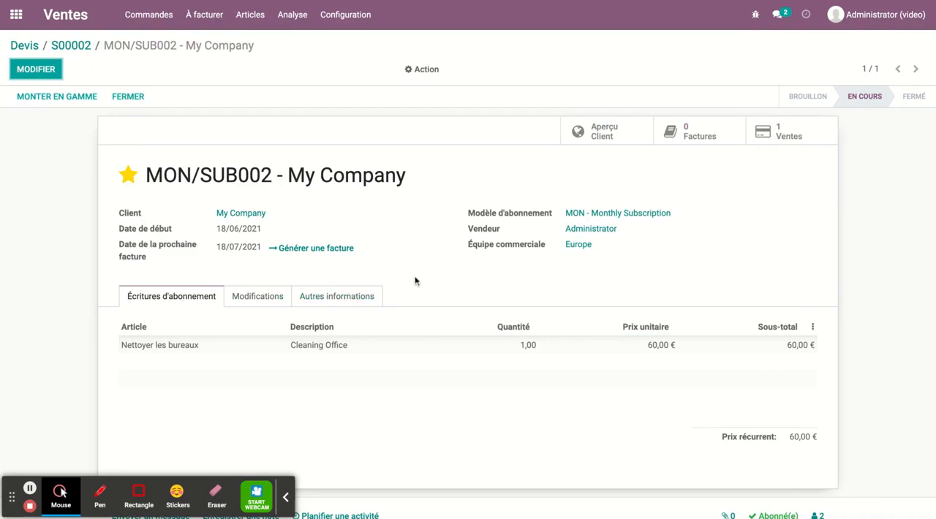
# - Try to generate an invoice from the My Company subscription and check its other information and modification history
pyautogui.click(310, 251)
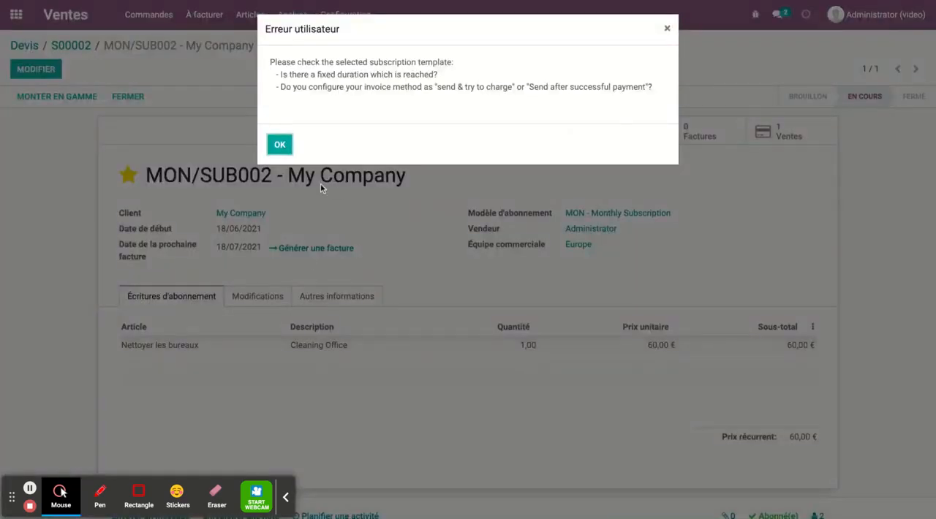
pyautogui.click(666, 29)
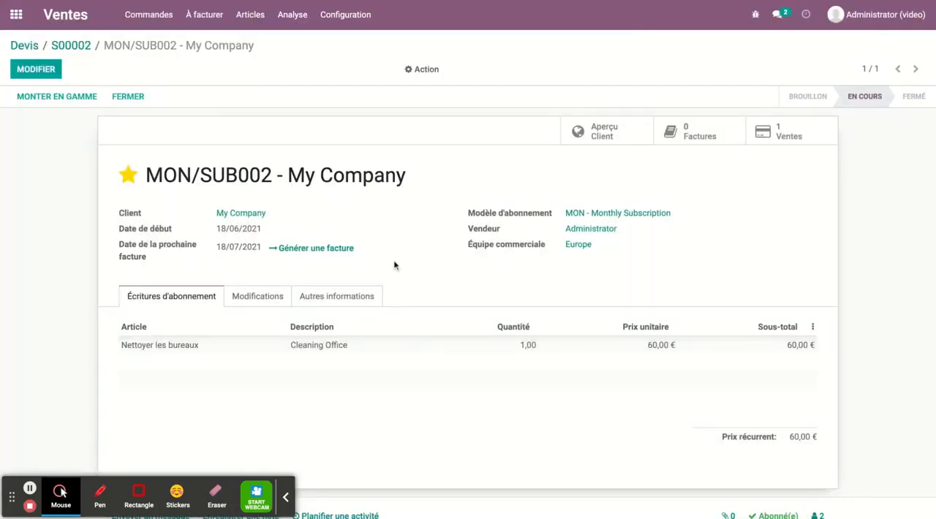
pyautogui.click(344, 298)
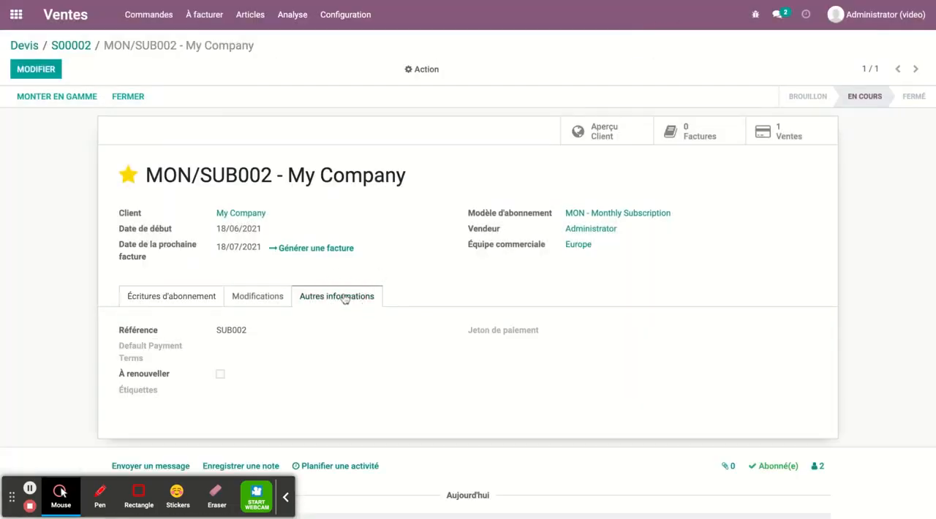
pyautogui.click(269, 301)
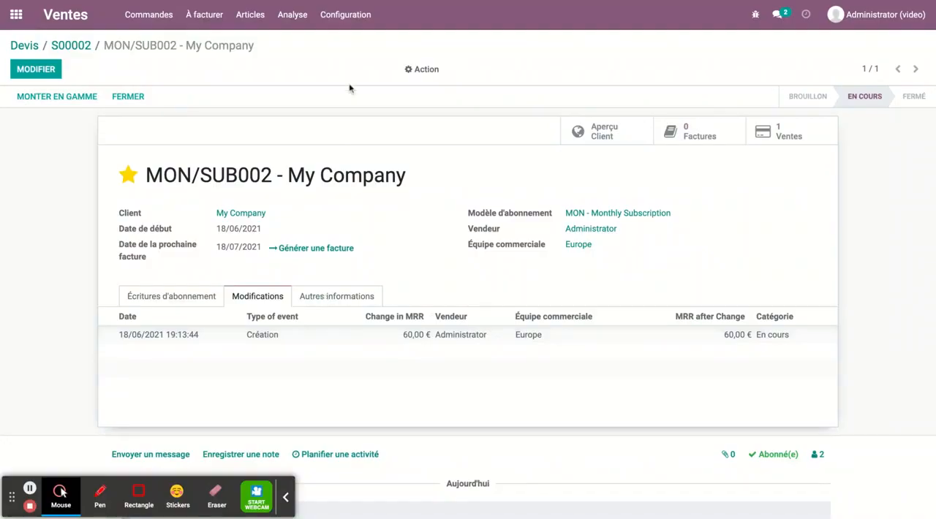
# - Switch to the Abonnements app to view the subscriptions overview by stage
pyautogui.click(16, 14)
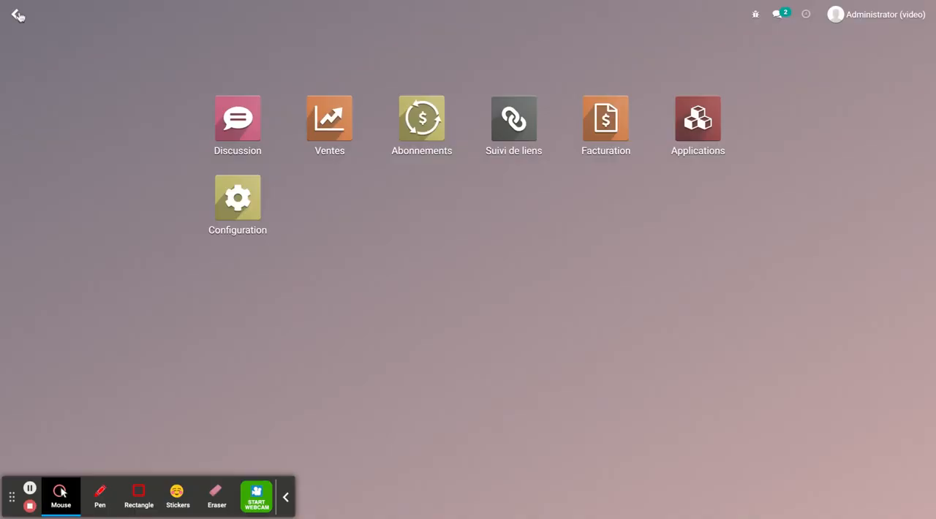
pyautogui.click(421, 119)
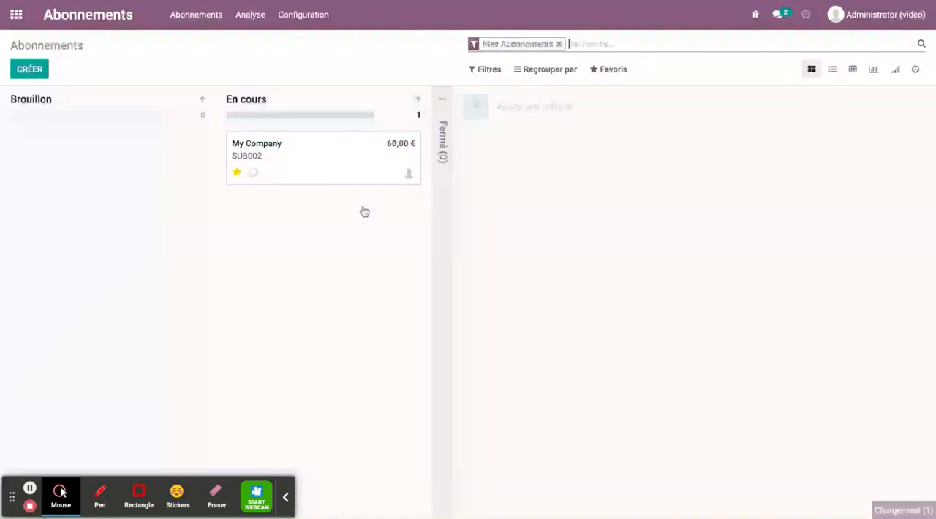